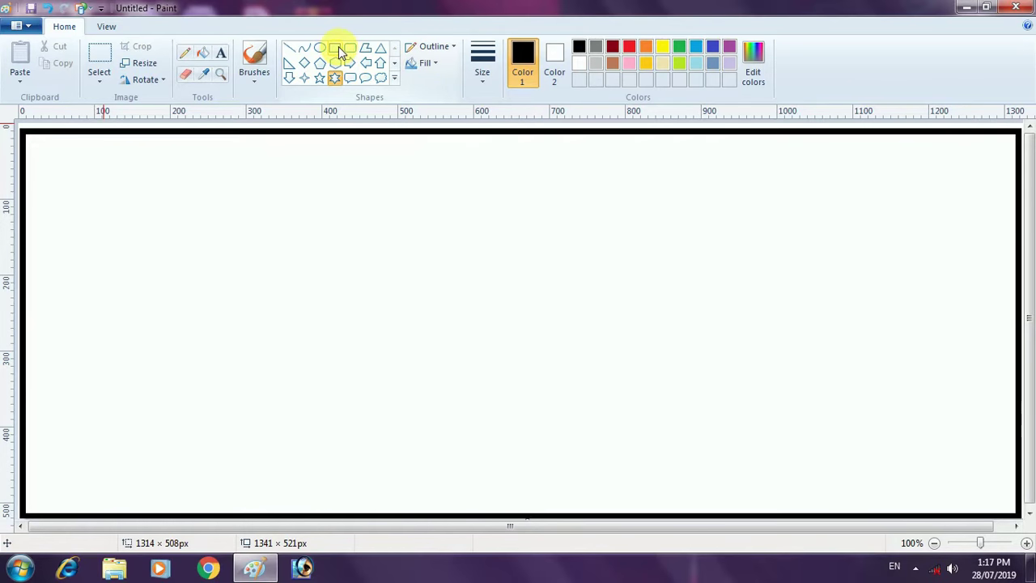
Draw a rectangle about 284 × 212 px for the house wall and place it in the lower left-centre of the frame.
{"action": "left_click", "coordinate": [334, 47]}
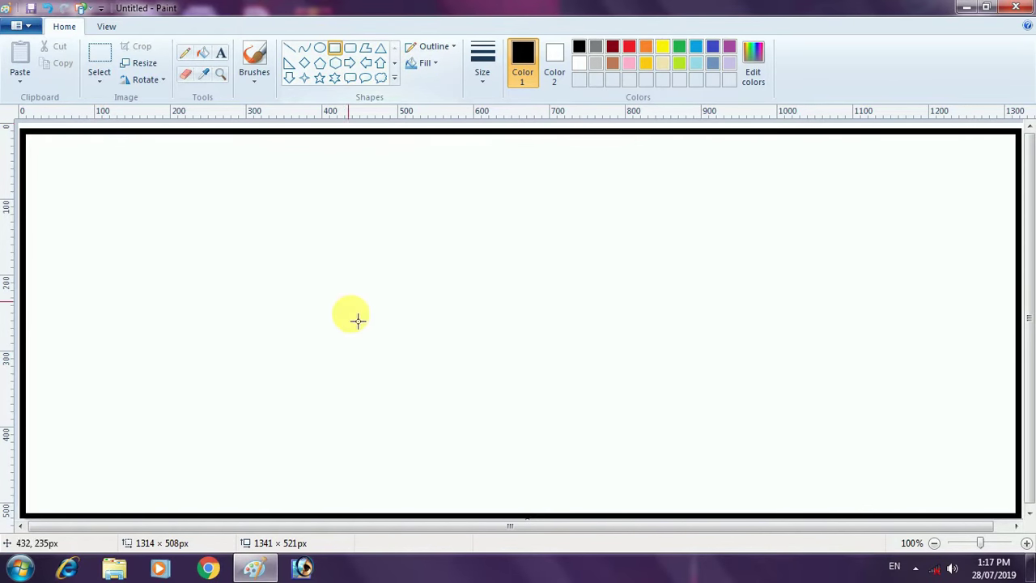
{"action": "left_click_drag", "start_coordinate": [373, 480], "coordinate": [162, 324]}
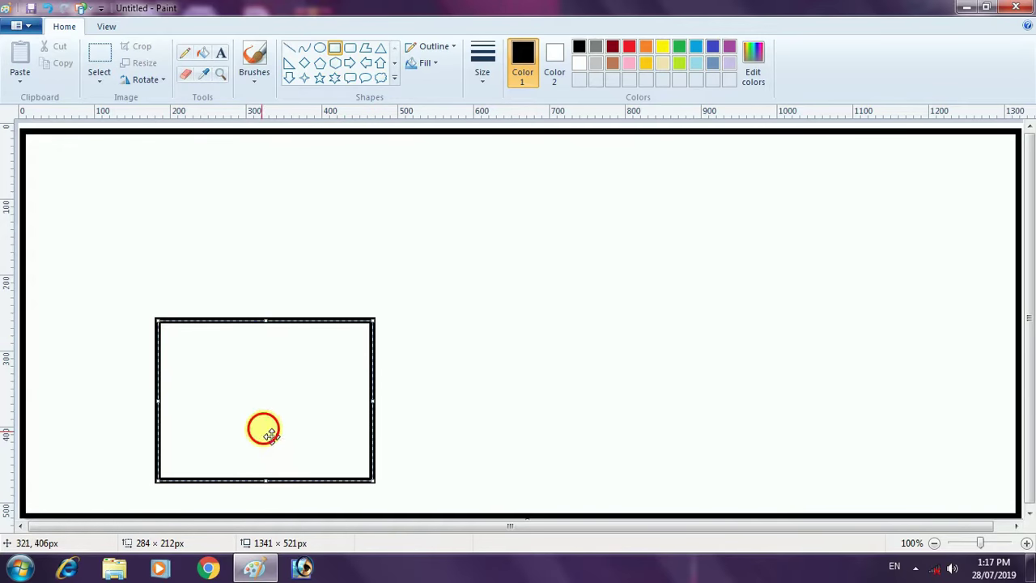
{"action": "left_click_drag", "start_coordinate": [262, 428], "coordinate": [372, 435]}
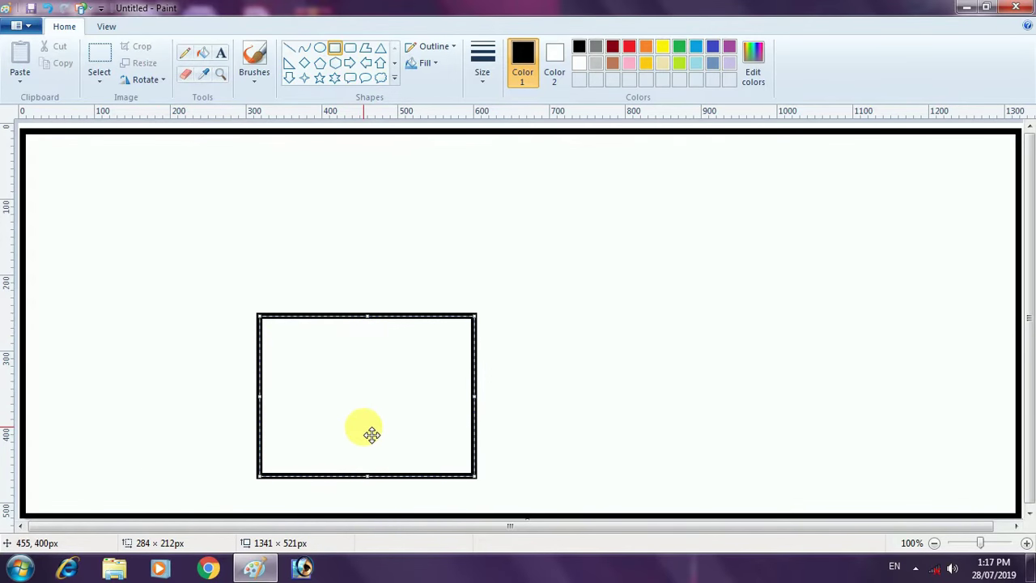
{"action": "left_click", "coordinate": [214, 350]}
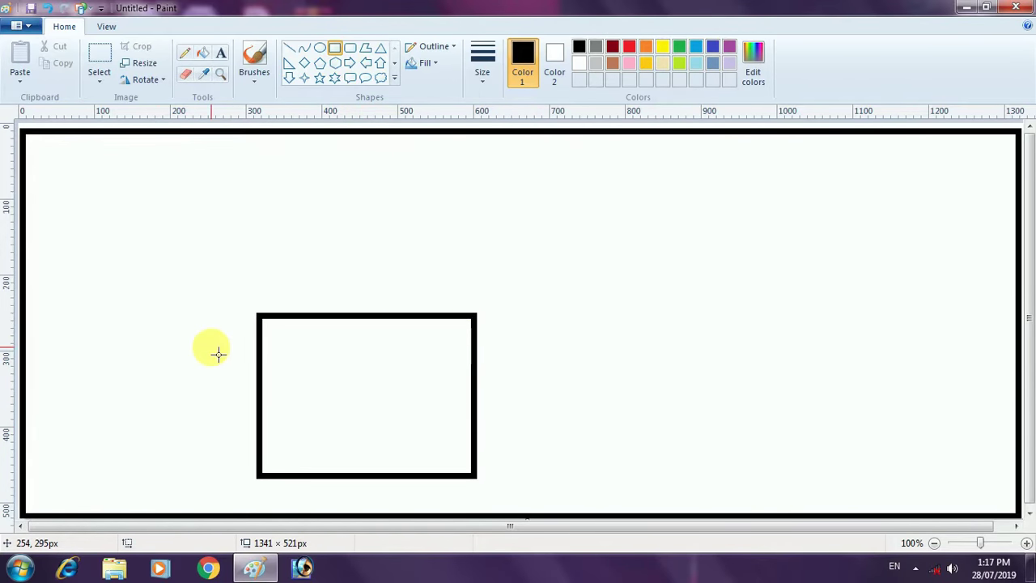
Draw a wide triangular roof resting on the wall rectangle and a rounded-rectangle door about 108 × 143 px at the wall's base.
{"action": "left_click", "coordinate": [382, 50]}
{"action": "left_click_drag", "start_coordinate": [529, 318], "coordinate": [215, 160]}
{"action": "left_click", "coordinate": [167, 251]}
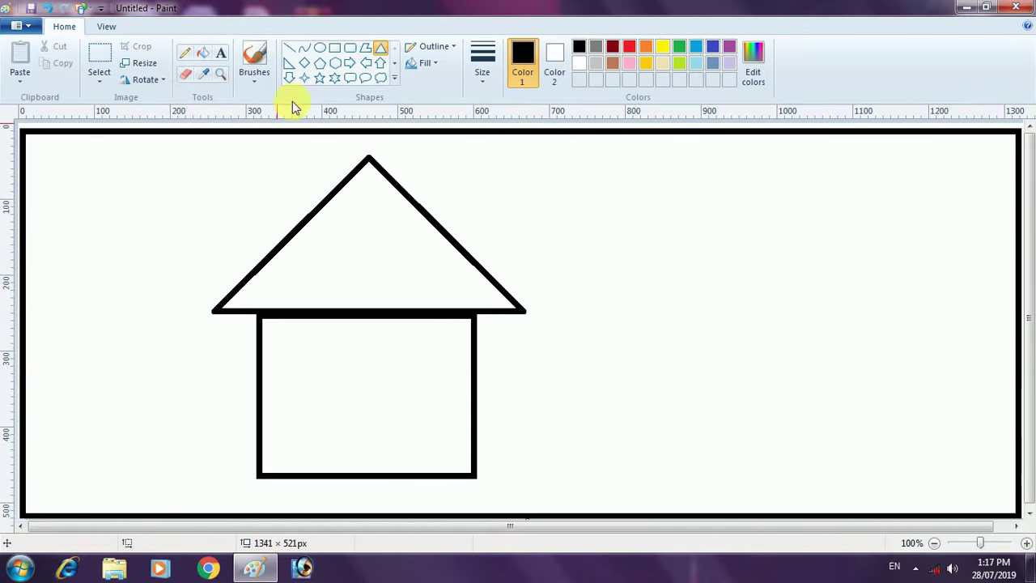
{"action": "left_click", "coordinate": [349, 51]}
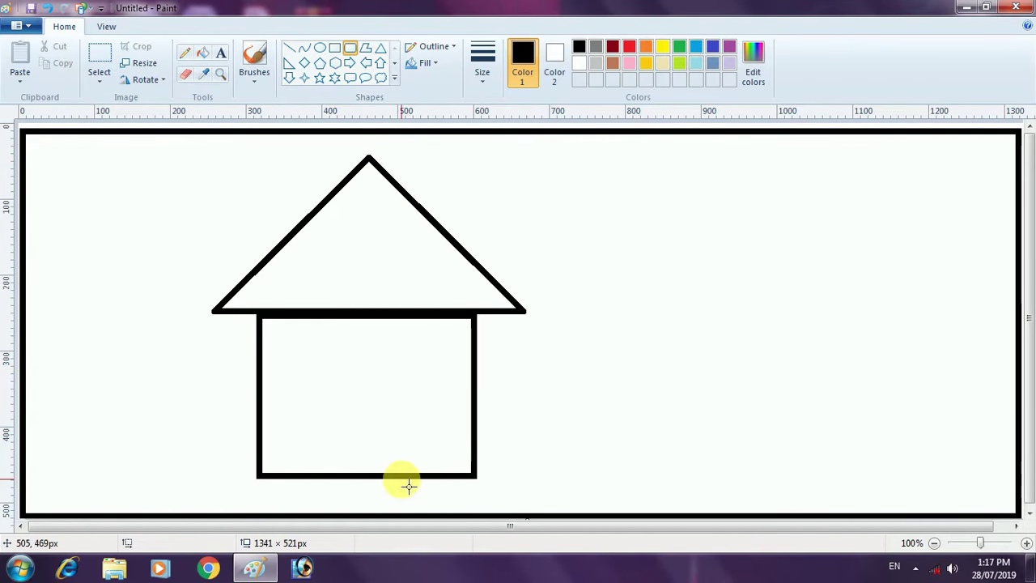
{"action": "left_click_drag", "start_coordinate": [413, 481], "coordinate": [332, 373]}
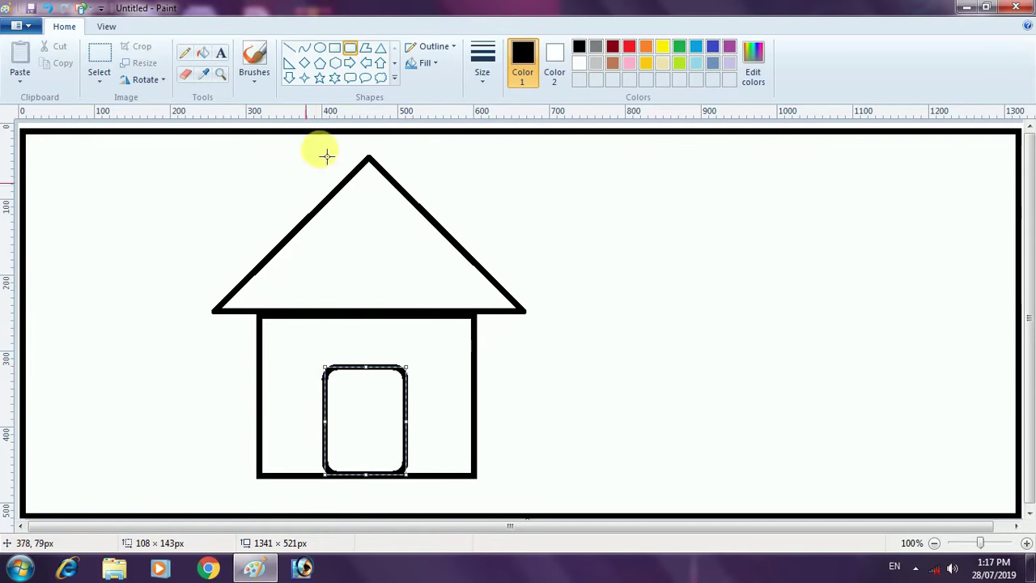
Draw a tree beside the house: a rounded-rectangle trunk about 94 × 198 px and a triangular polygon crown about 275 × 263 px overlapping its top.
{"action": "left_click", "coordinate": [353, 53]}
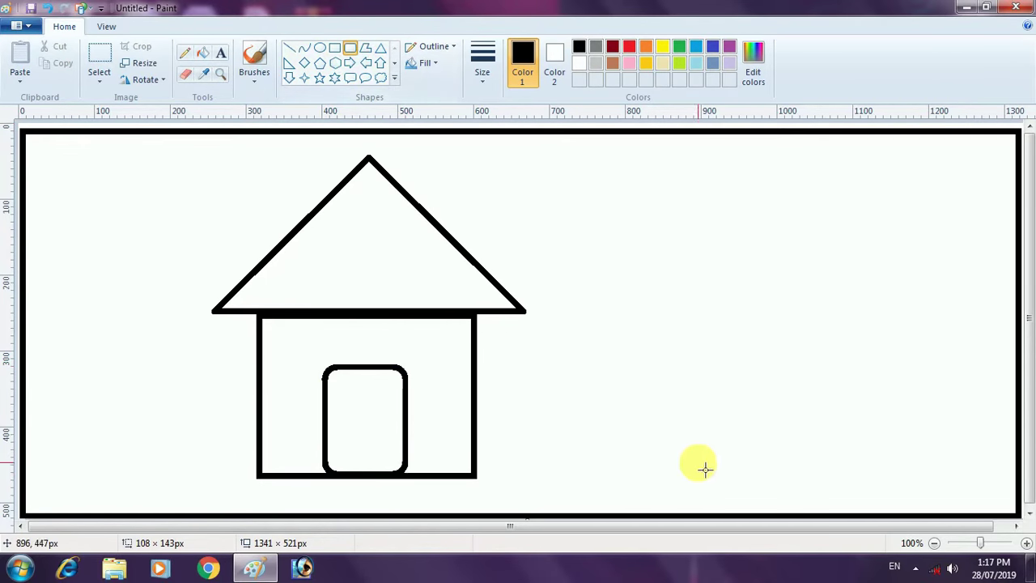
{"action": "left_click_drag", "start_coordinate": [727, 474], "coordinate": [658, 323]}
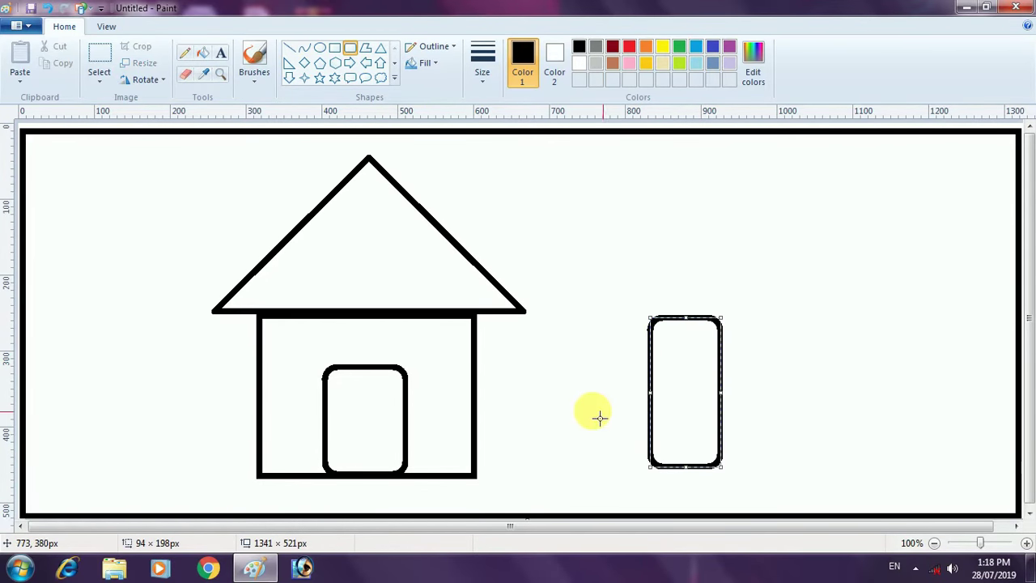
{"action": "left_click", "coordinate": [366, 49]}
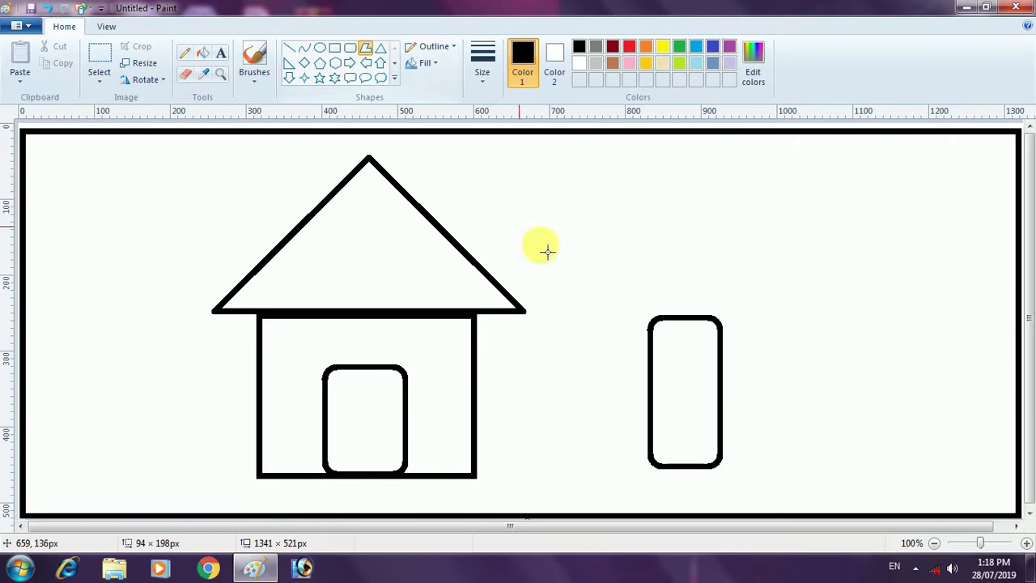
{"action": "left_click_drag", "start_coordinate": [656, 363], "coordinate": [581, 356]}
{"action": "left_click_drag", "start_coordinate": [581, 356], "coordinate": [680, 160]}
{"action": "left_click_drag", "start_coordinate": [680, 159], "coordinate": [789, 357]}
{"action": "left_click_drag", "start_coordinate": [789, 356], "coordinate": [646, 353]}
{"action": "double_click", "coordinate": [645, 354]}
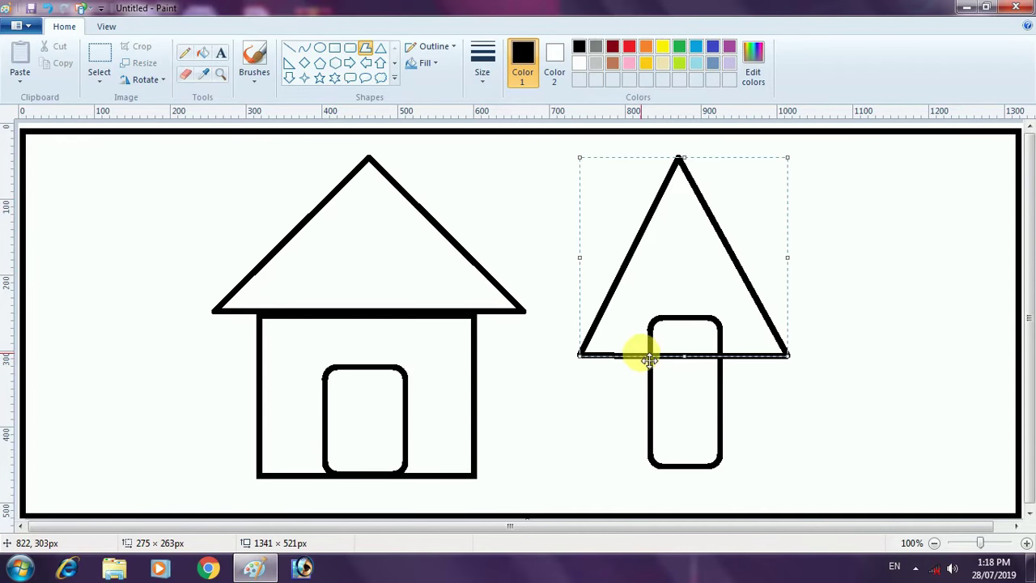
{"action": "left_click", "coordinate": [547, 272]}
Erase the part of the tree crown's base line that crosses the inside of the trunk.
{"action": "left_click", "coordinate": [220, 74]}
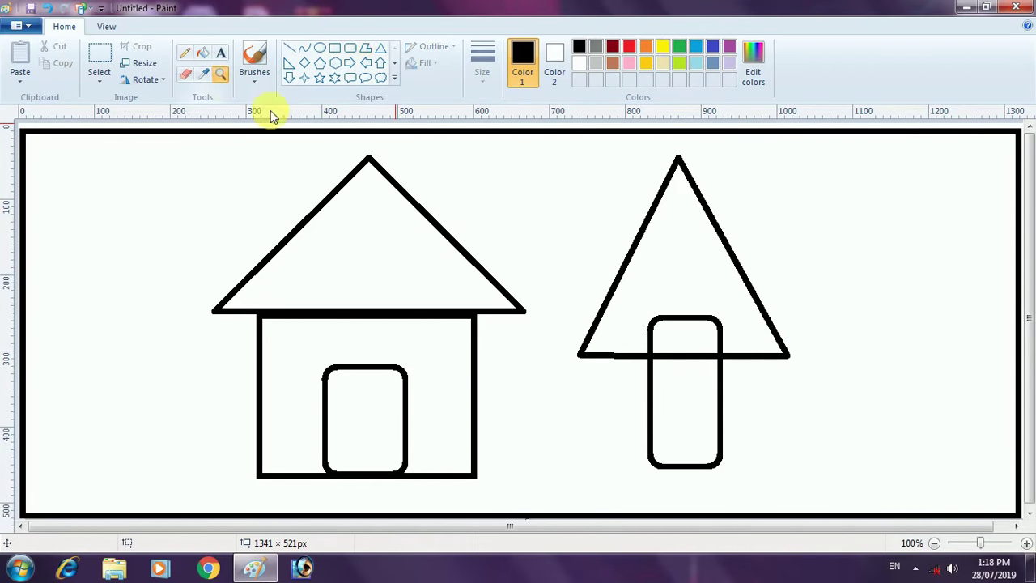
{"action": "left_click", "coordinate": [709, 367]}
{"action": "left_click", "coordinate": [508, 278]}
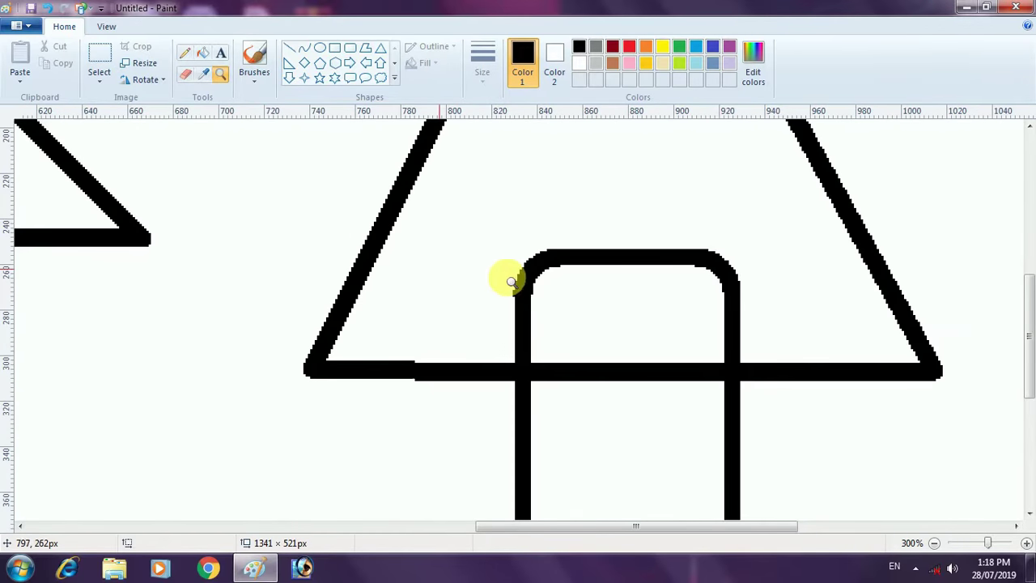
{"action": "left_click", "coordinate": [184, 74]}
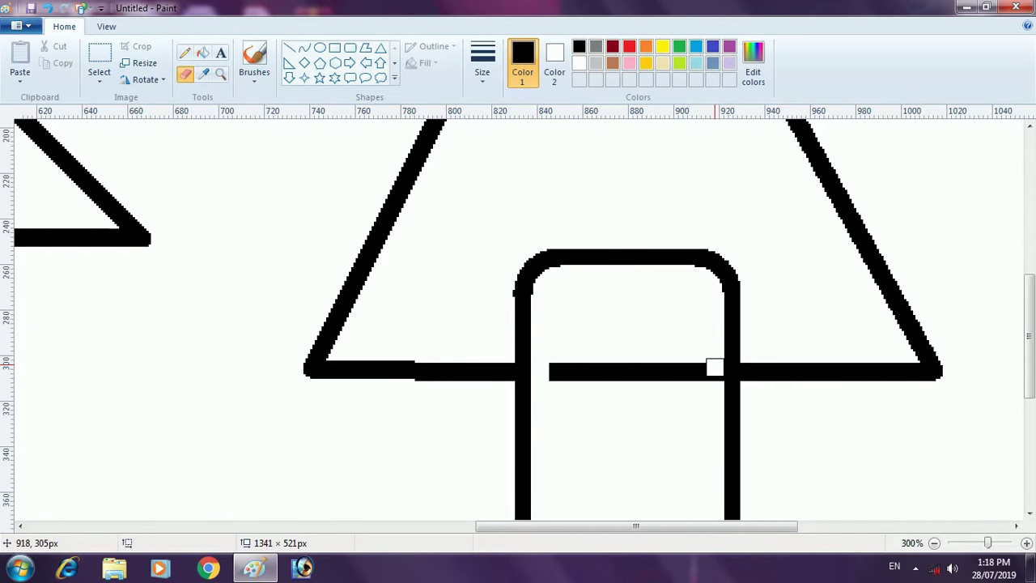
{"action": "left_click_drag", "start_coordinate": [703, 370], "coordinate": [638, 367]}
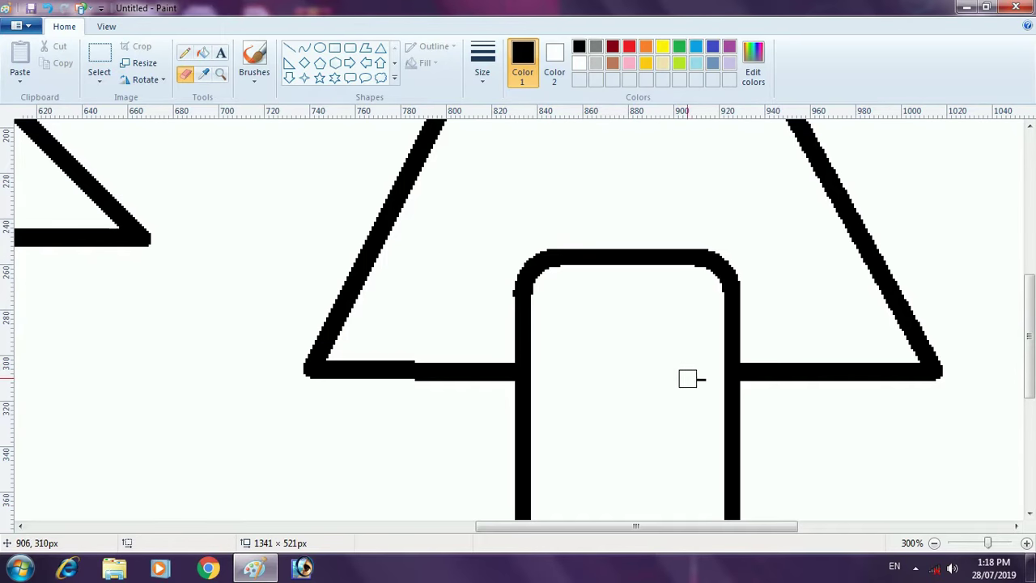
{"action": "left_click", "coordinate": [221, 74]}
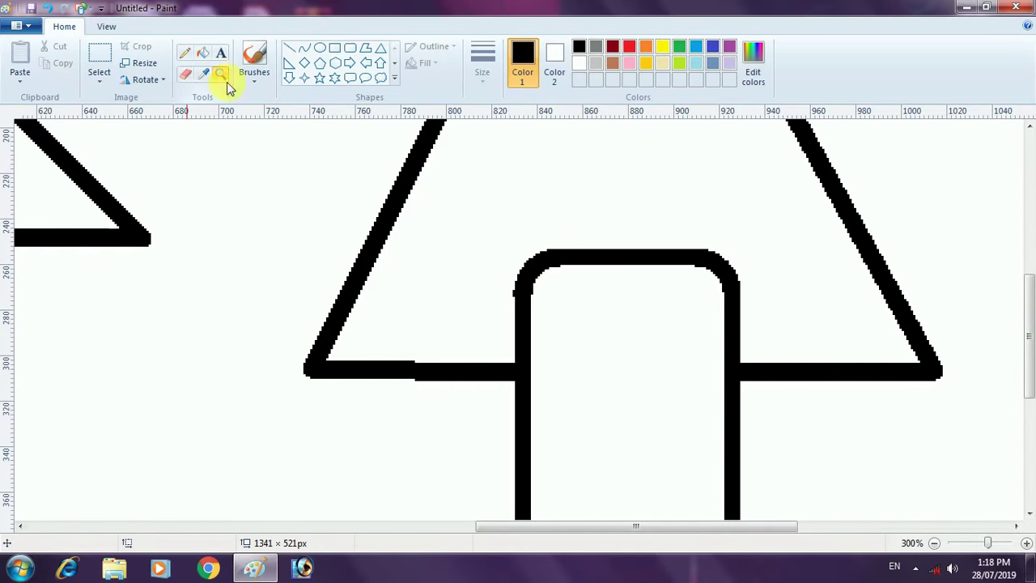
{"action": "right_click", "coordinate": [248, 262]}
{"action": "right_click", "coordinate": [251, 264]}
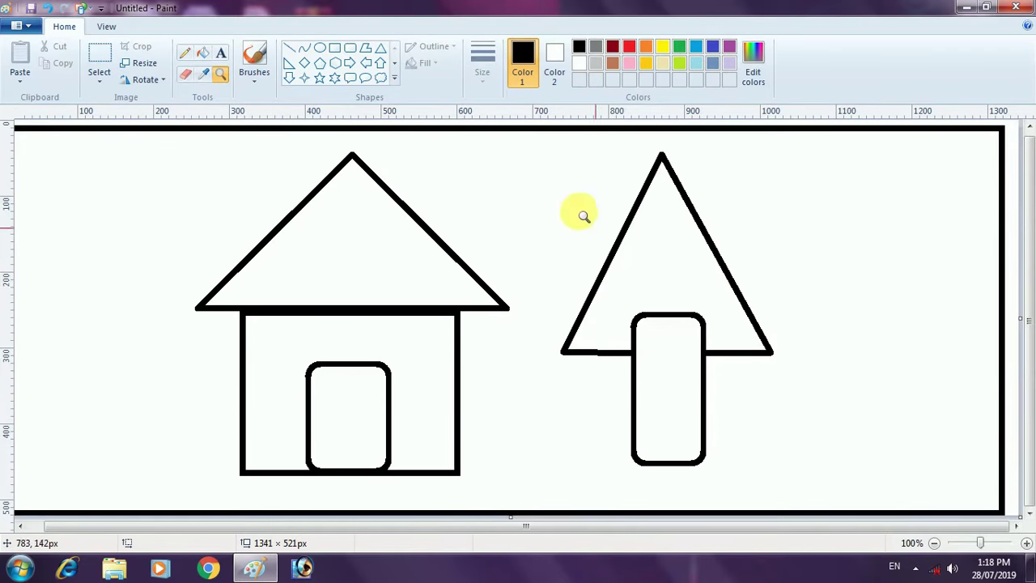
{"action": "left_click", "coordinate": [254, 55]}
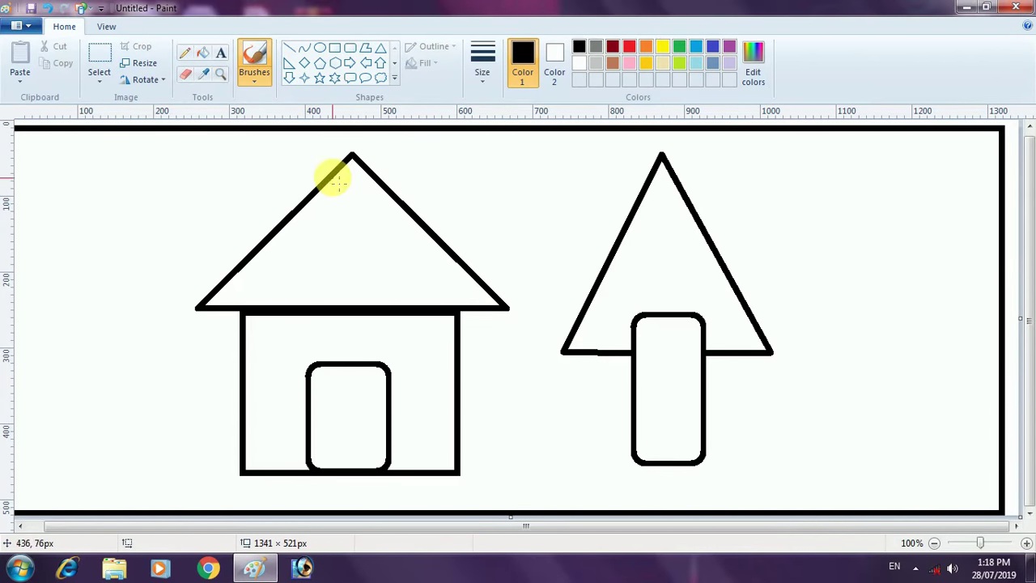
{"action": "left_click", "coordinate": [204, 52]}
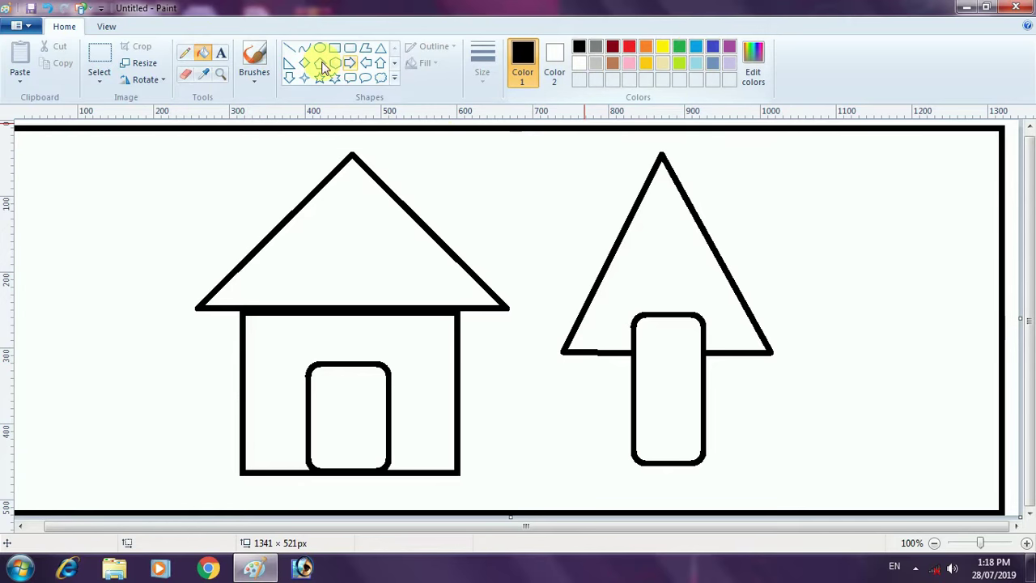
Draw a horizontal ground line from frame edge to frame edge in straight segments, interrupted by the house wall and the tree trunk.
{"action": "left_click", "coordinate": [290, 48]}
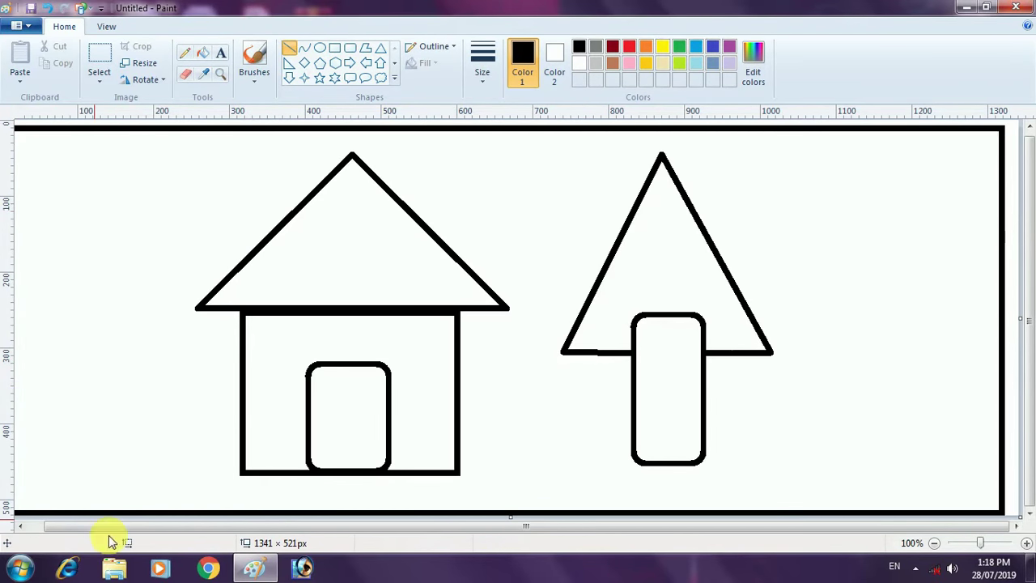
{"action": "left_click_drag", "start_coordinate": [108, 523], "coordinate": [89, 525]}
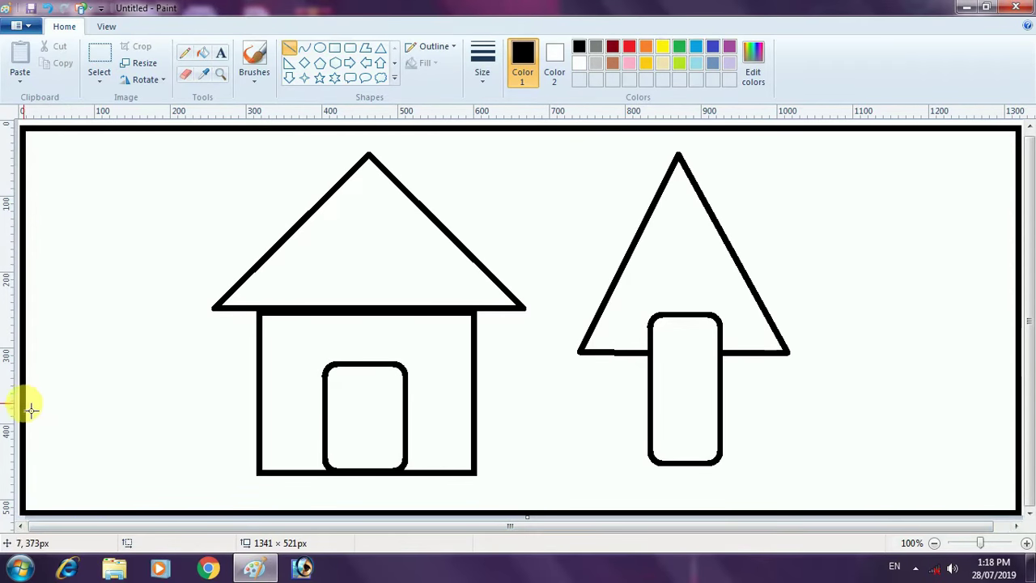
{"action": "left_click_drag", "start_coordinate": [24, 405], "coordinate": [249, 429]}
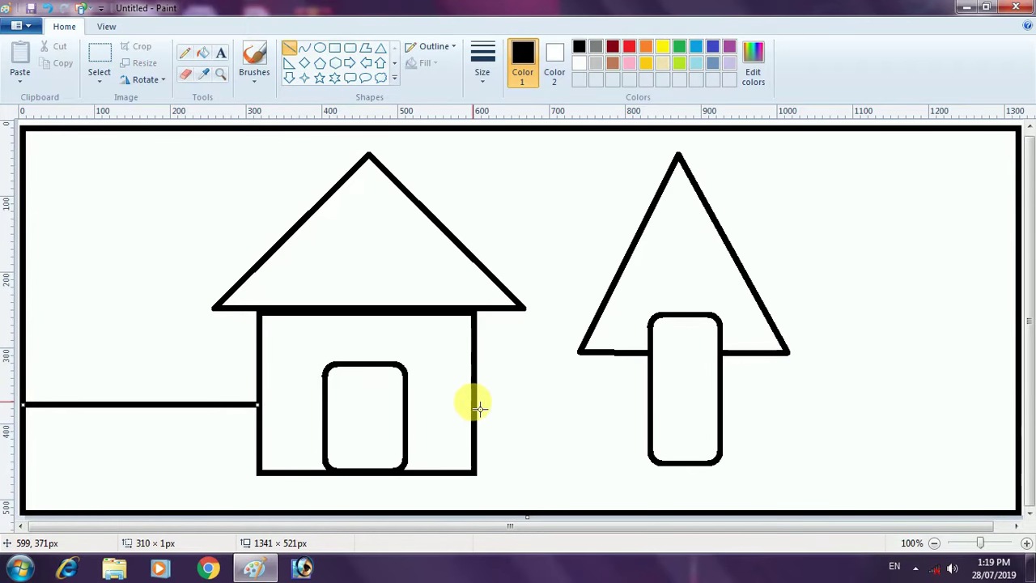
{"action": "left_click_drag", "start_coordinate": [481, 408], "coordinate": [642, 419]}
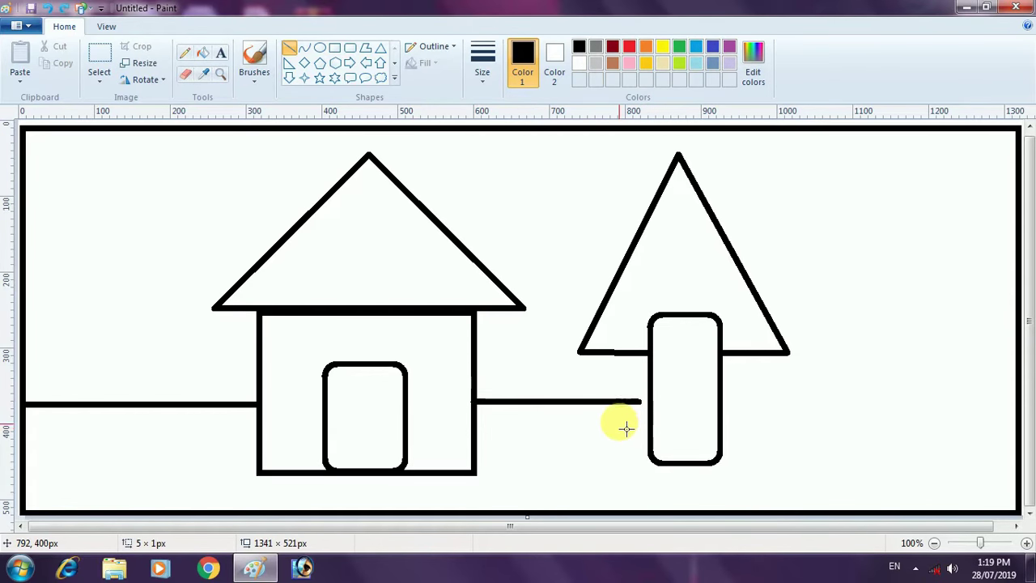
{"action": "left_click_drag", "start_coordinate": [640, 407], "coordinate": [656, 409]}
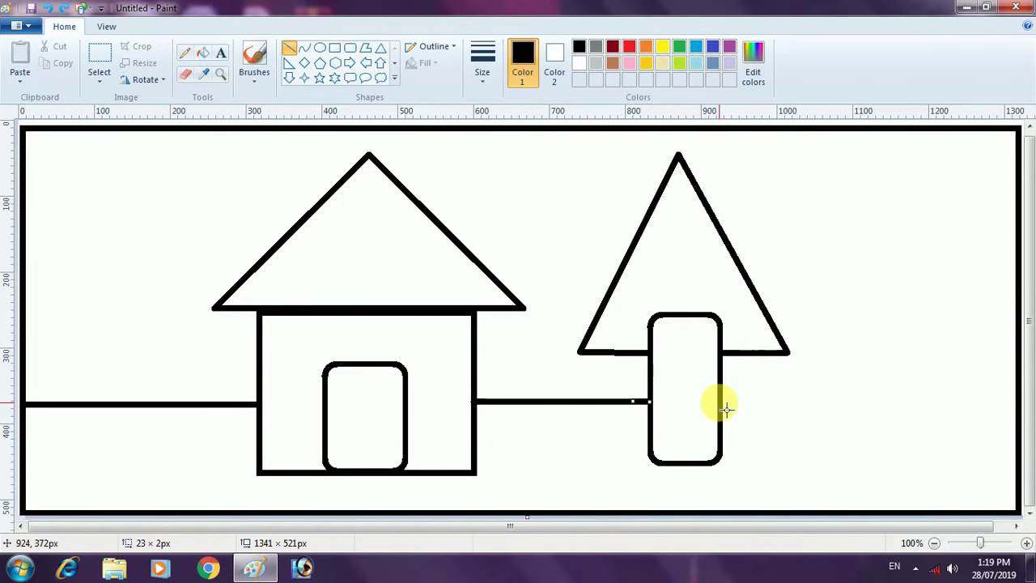
{"action": "left_click_drag", "start_coordinate": [720, 401], "coordinate": [1018, 400]}
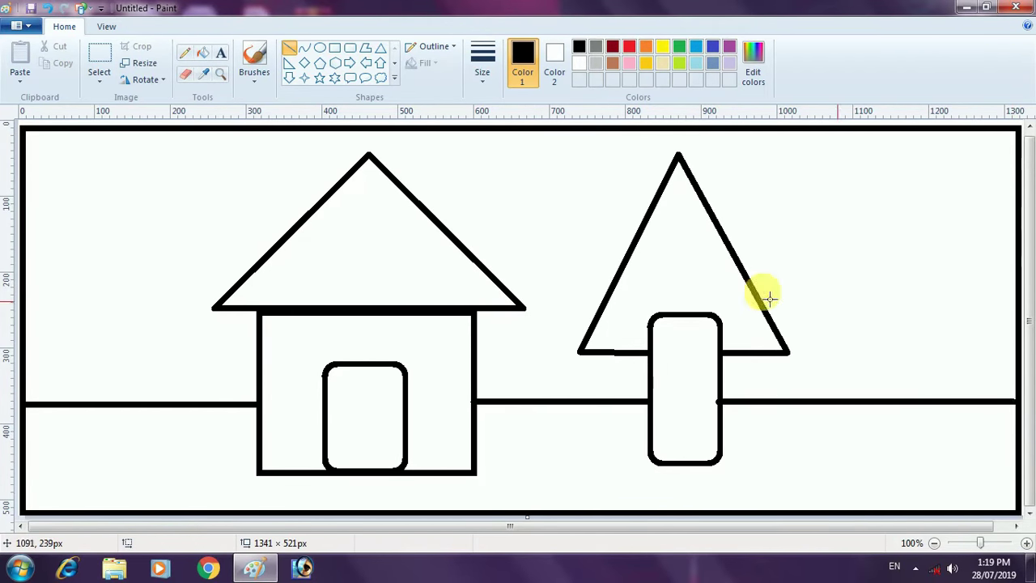
Erase the end of the ground line that sticks into the inside of the tree trunk.
{"action": "left_click", "coordinate": [203, 55]}
{"action": "left_click", "coordinate": [221, 74]}
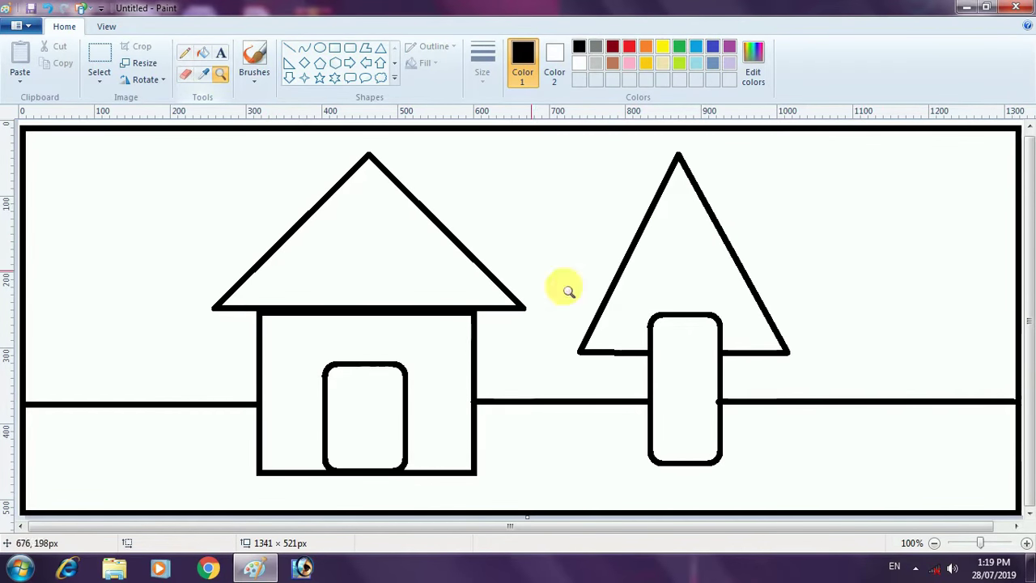
{"action": "left_click", "coordinate": [711, 409]}
{"action": "left_click", "coordinate": [502, 289]}
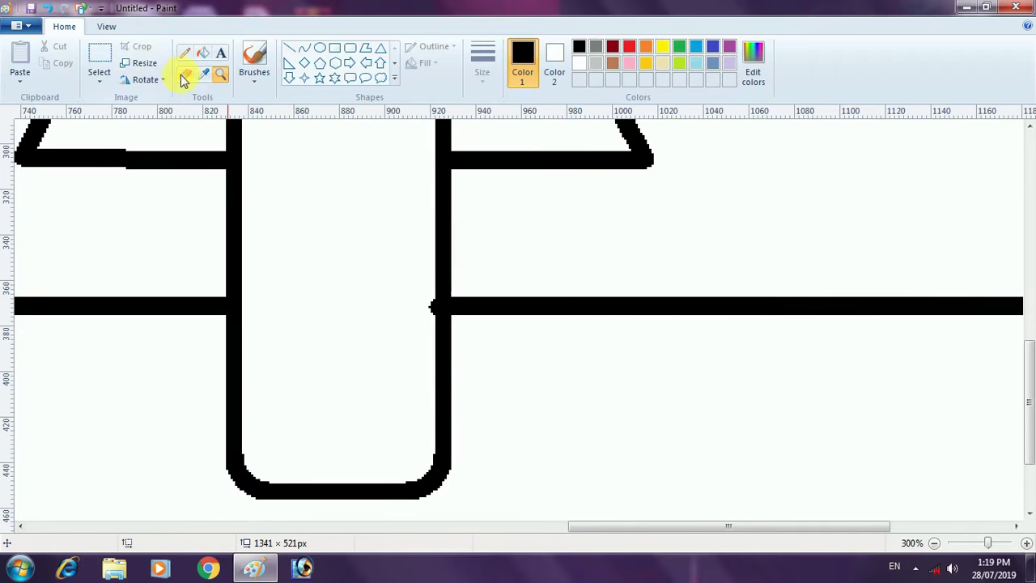
{"action": "left_click", "coordinate": [185, 75]}
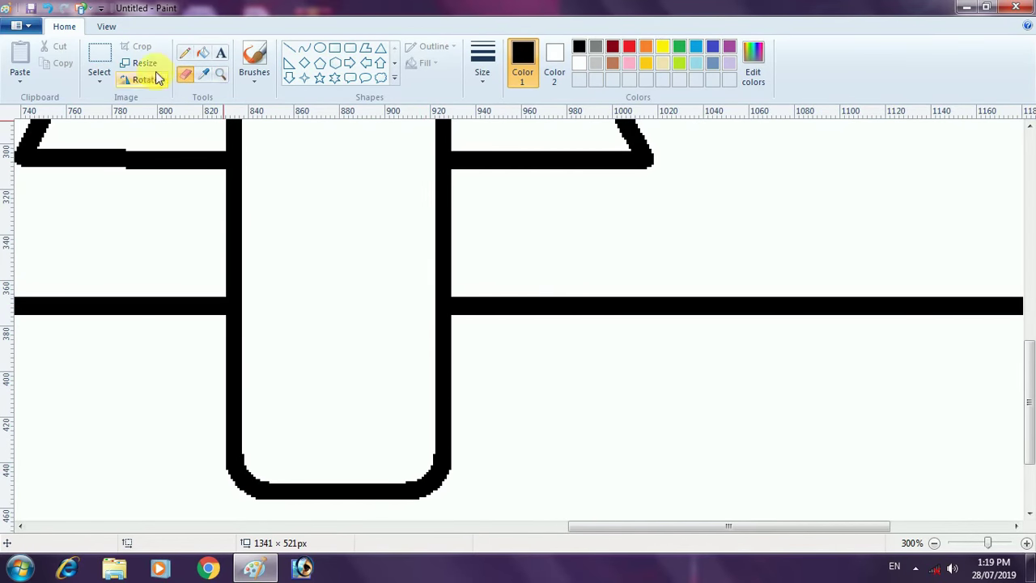
{"action": "left_click", "coordinate": [221, 75]}
{"action": "right_click", "coordinate": [231, 220]}
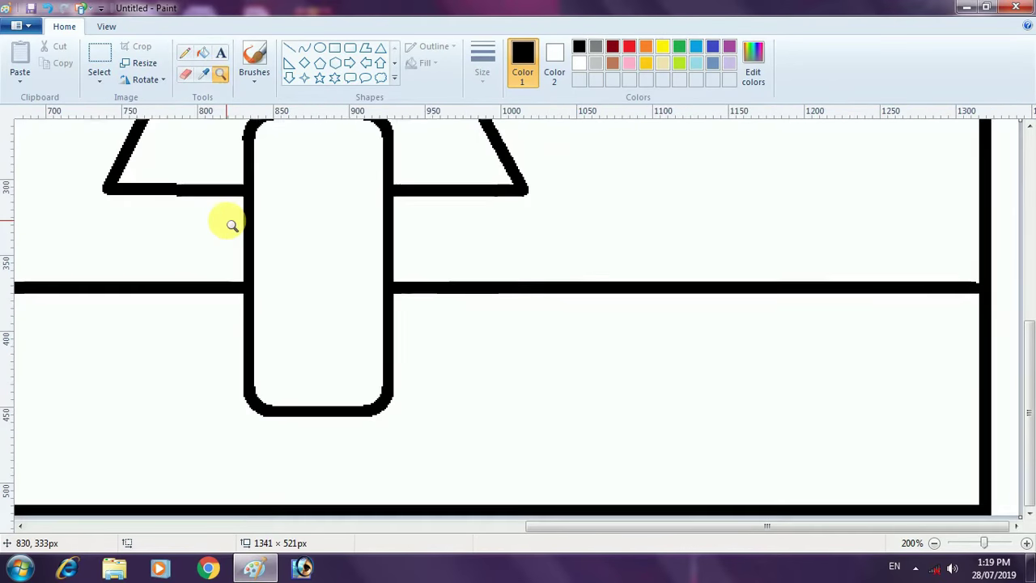
{"action": "right_click", "coordinate": [232, 223]}
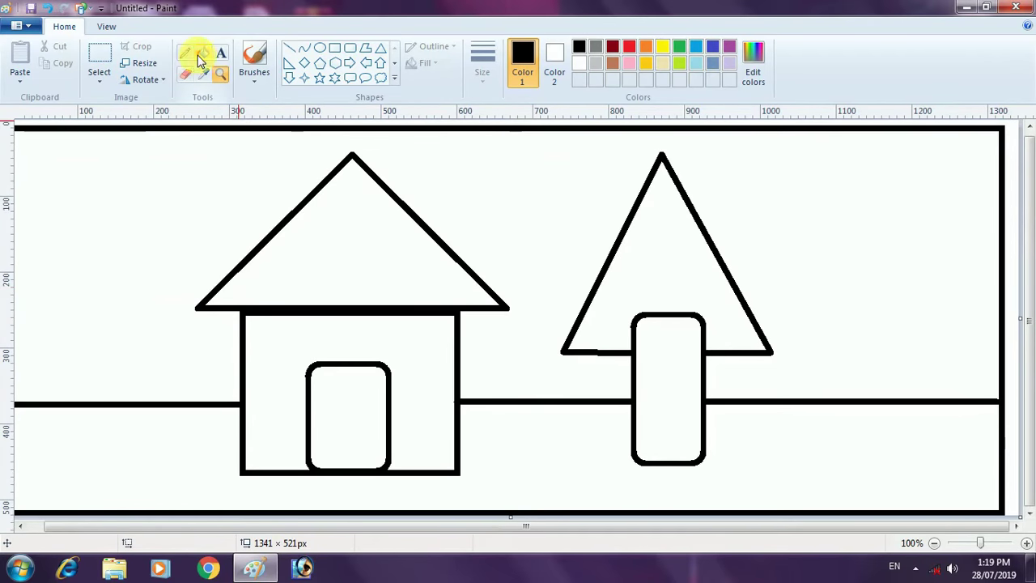
Draw a circular sun about 114 × 114 px and place it in the sky beyond the tree, near the frame's upper edge.
{"action": "left_click", "coordinate": [320, 48]}
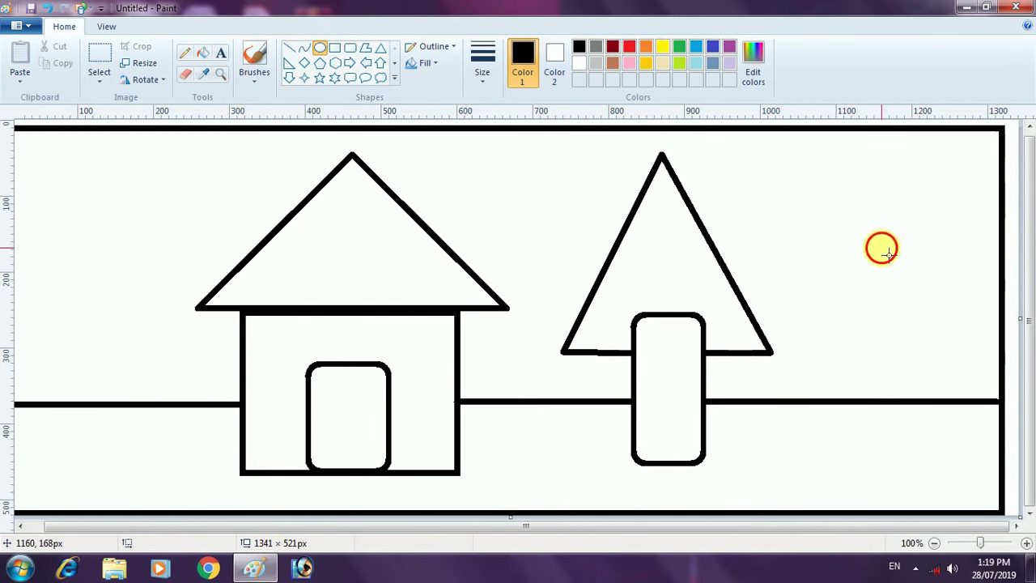
{"action": "mouse_move", "coordinate": [884, 250]}
{"action": "left_mouse_down"}
{"action": "mouse_move", "coordinate": [851, 203]}
{"action": "mouse_move", "coordinate": [793, 161]}
{"action": "left_mouse_up"}
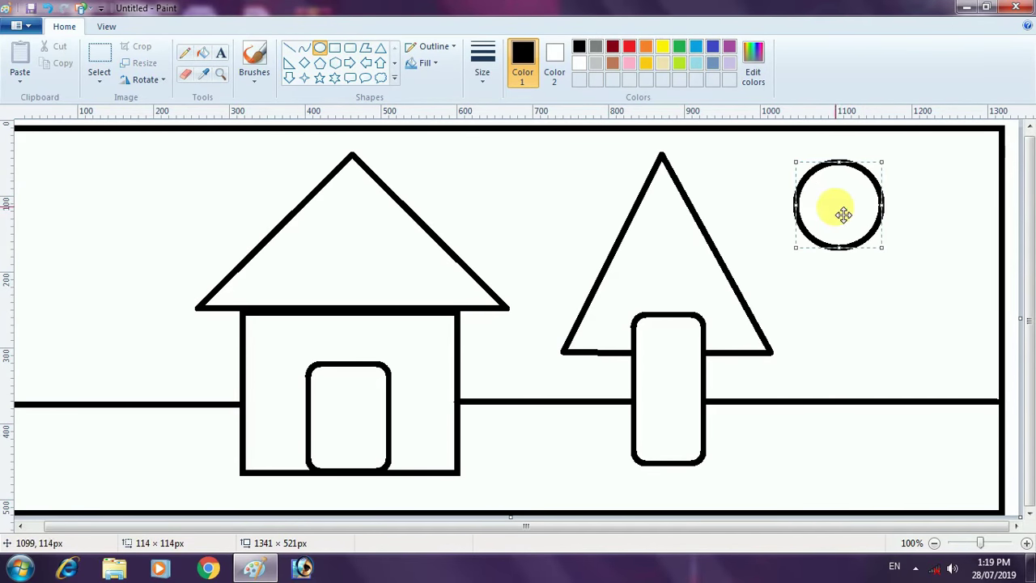
{"action": "left_click_drag", "start_coordinate": [847, 213], "coordinate": [861, 204]}
{"action": "left_click", "coordinate": [772, 201]}
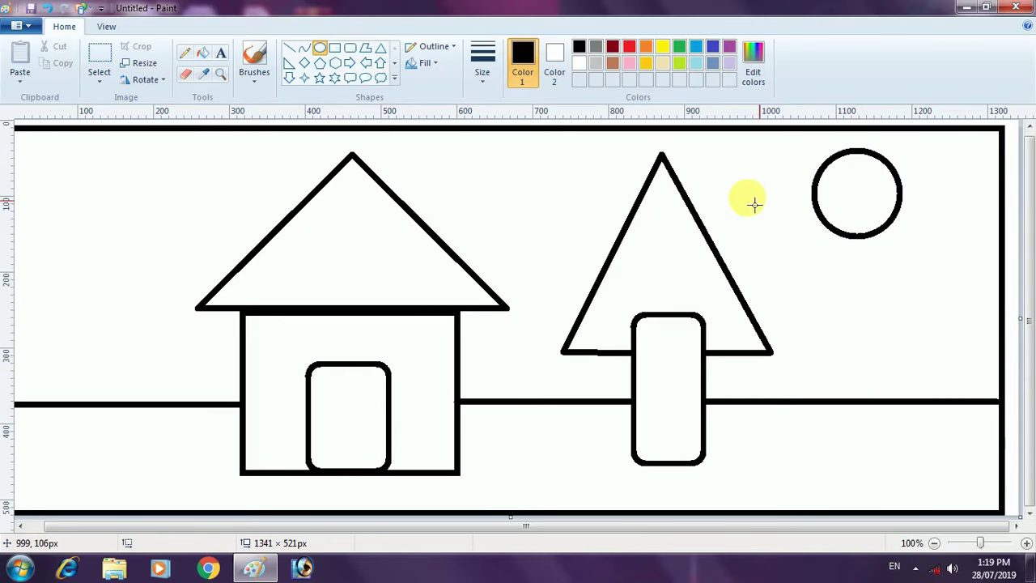
Fill the house wall around the door with yellow.
{"action": "left_click", "coordinate": [202, 53]}
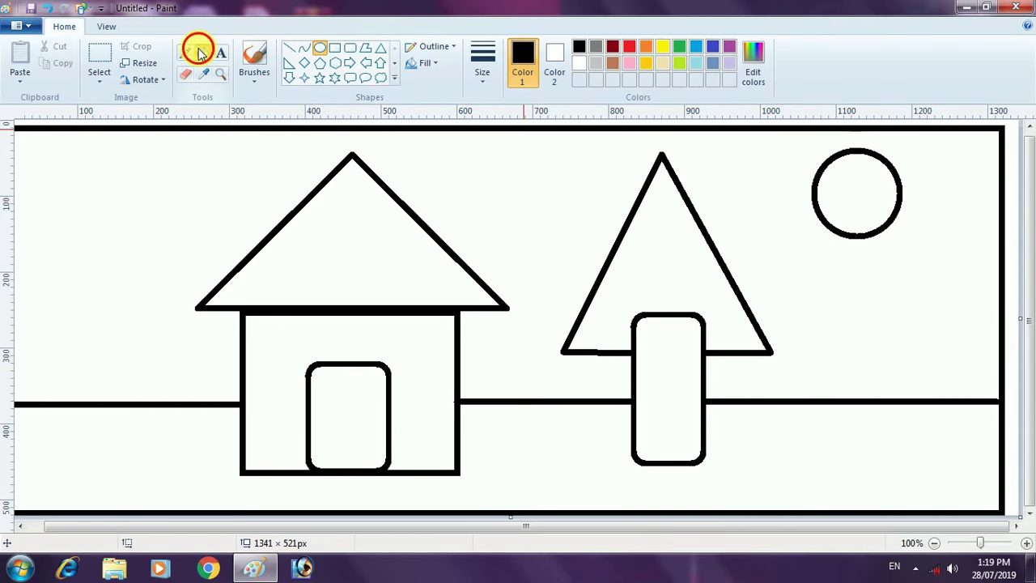
{"action": "left_click", "coordinate": [662, 47]}
{"action": "left_click", "coordinate": [346, 323]}
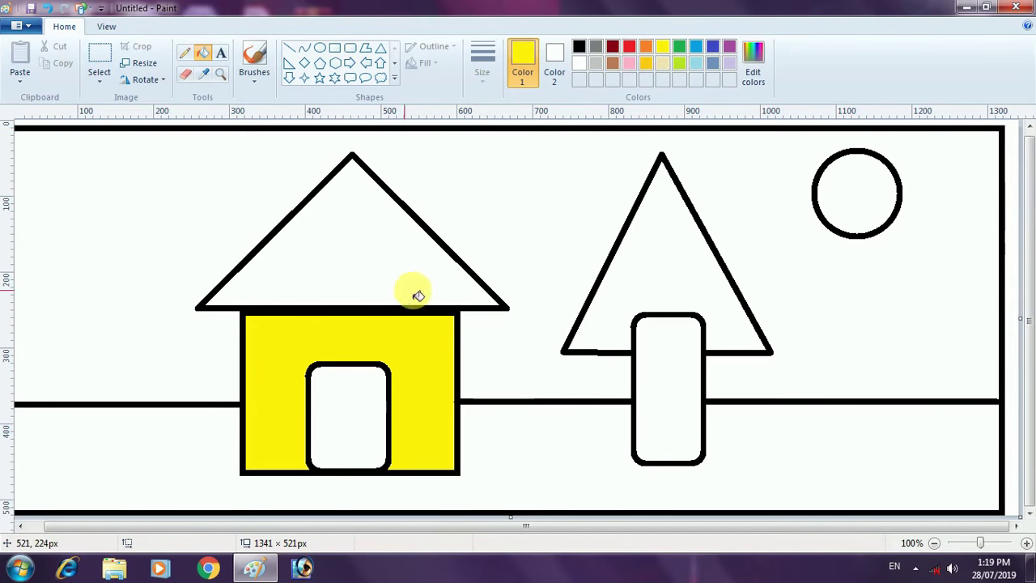
Fill the house's door with black and the triangular roof with red.
{"action": "left_click", "coordinate": [579, 47]}
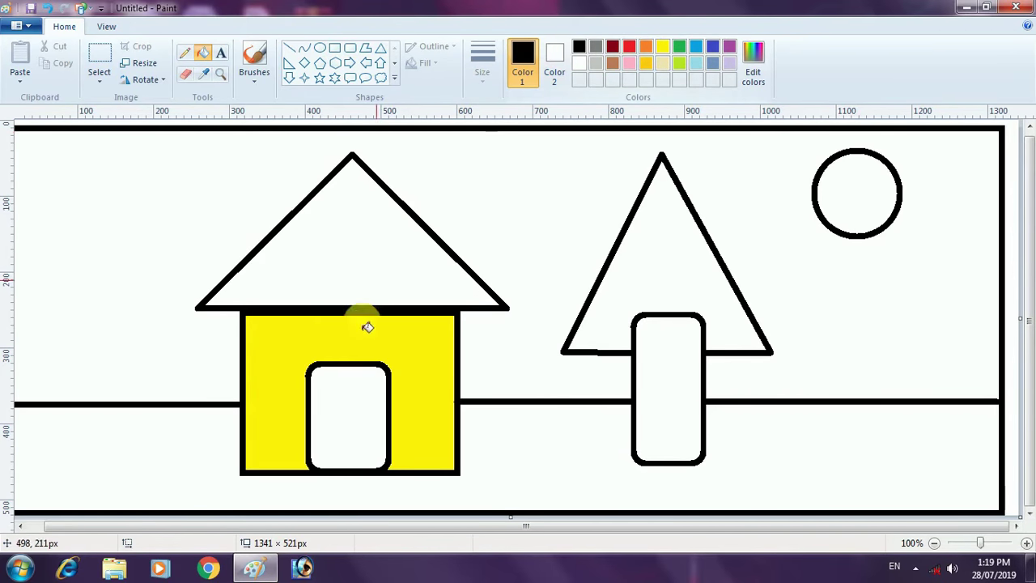
{"action": "left_click", "coordinate": [358, 388]}
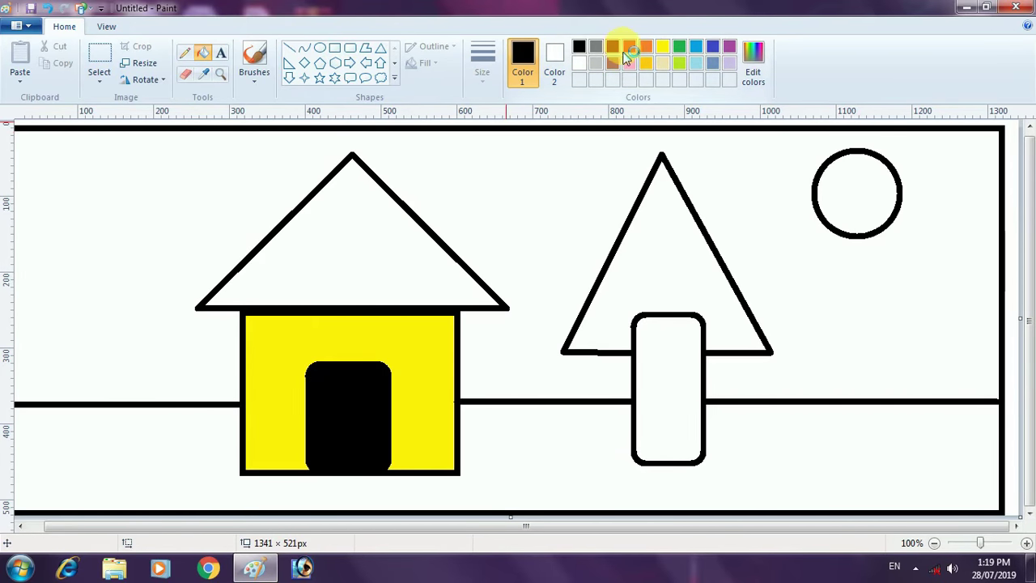
{"action": "left_click", "coordinate": [347, 257]}
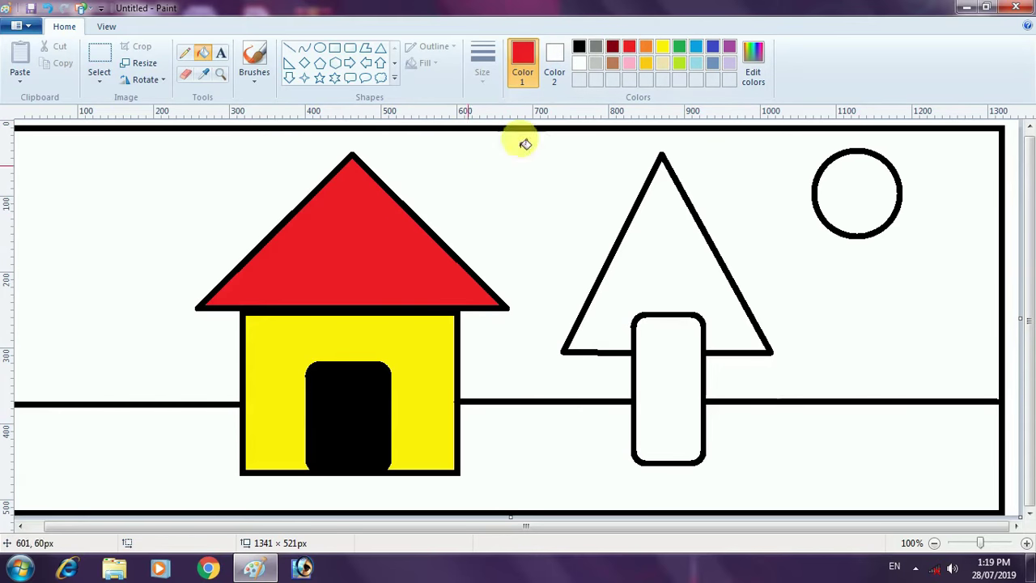
Fill the triangular tree crown with green and the ground below the horizontal line with lime green.
{"action": "left_click", "coordinate": [677, 48]}
{"action": "left_click", "coordinate": [657, 275]}
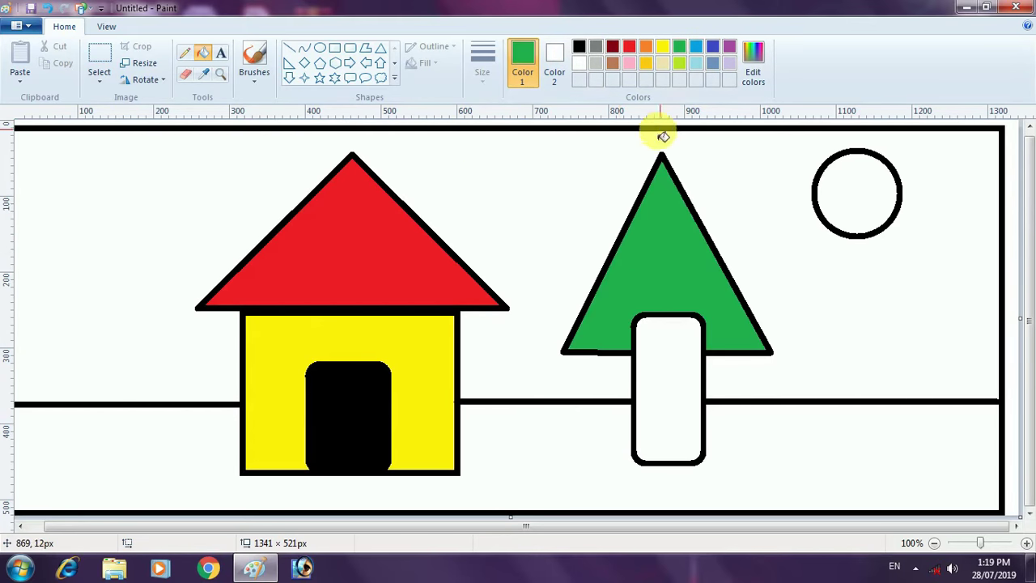
{"action": "left_click", "coordinate": [679, 65]}
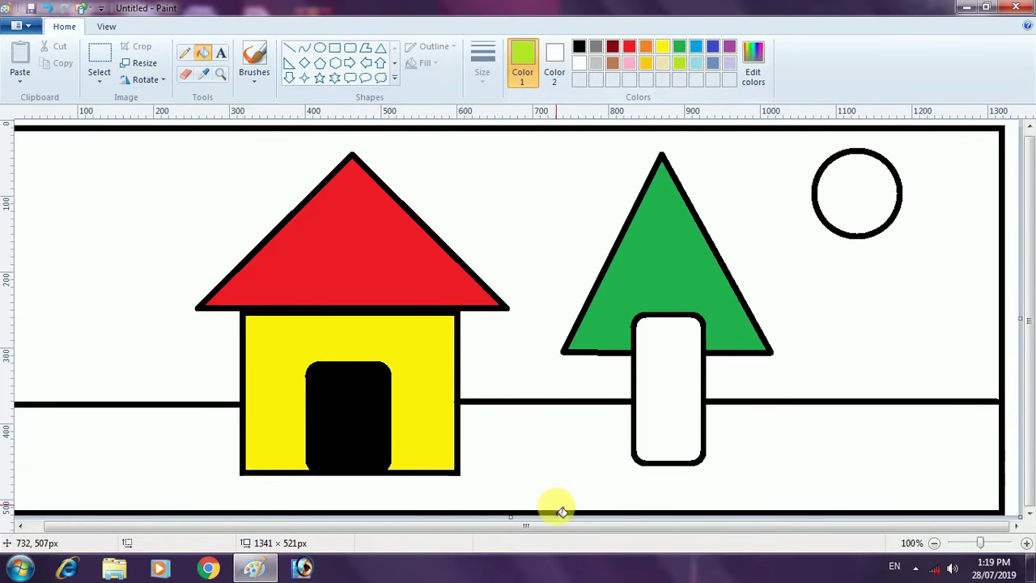
{"action": "left_click", "coordinate": [539, 454]}
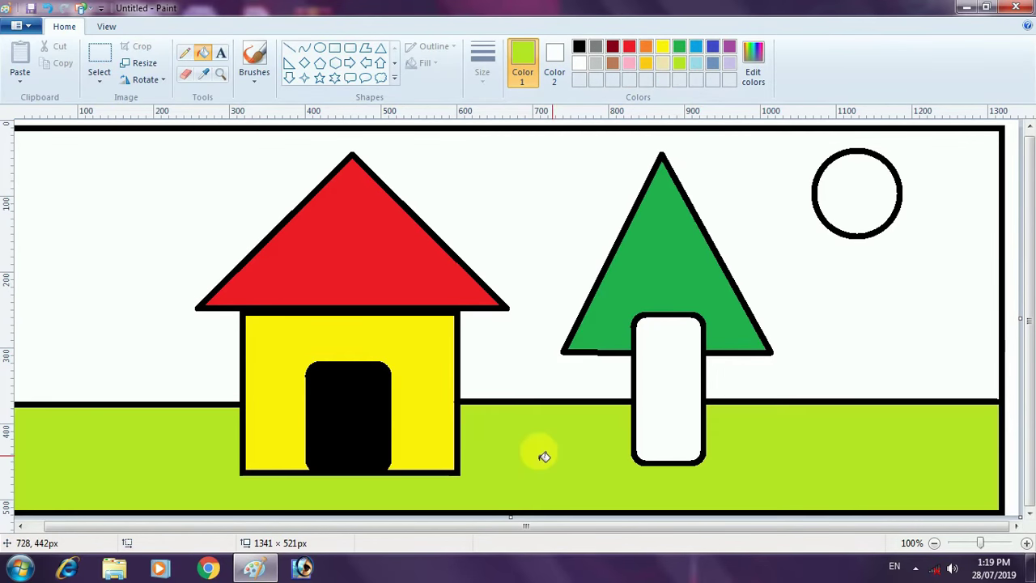
Fill the sky around the house and tree with light blue and the tree trunk with brown.
{"action": "left_click", "coordinate": [695, 65]}
{"action": "left_click", "coordinate": [578, 186]}
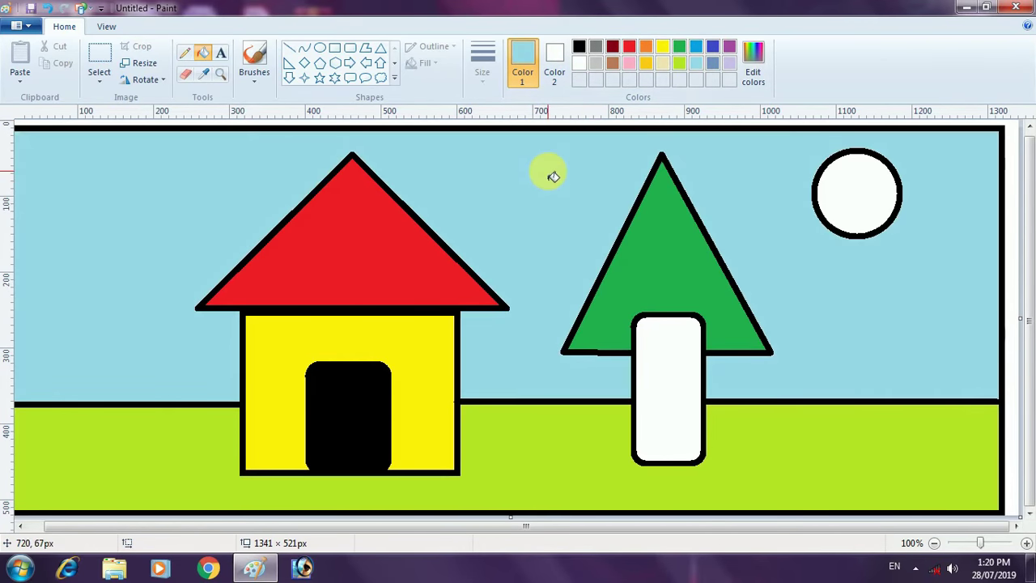
{"action": "left_click", "coordinate": [613, 64]}
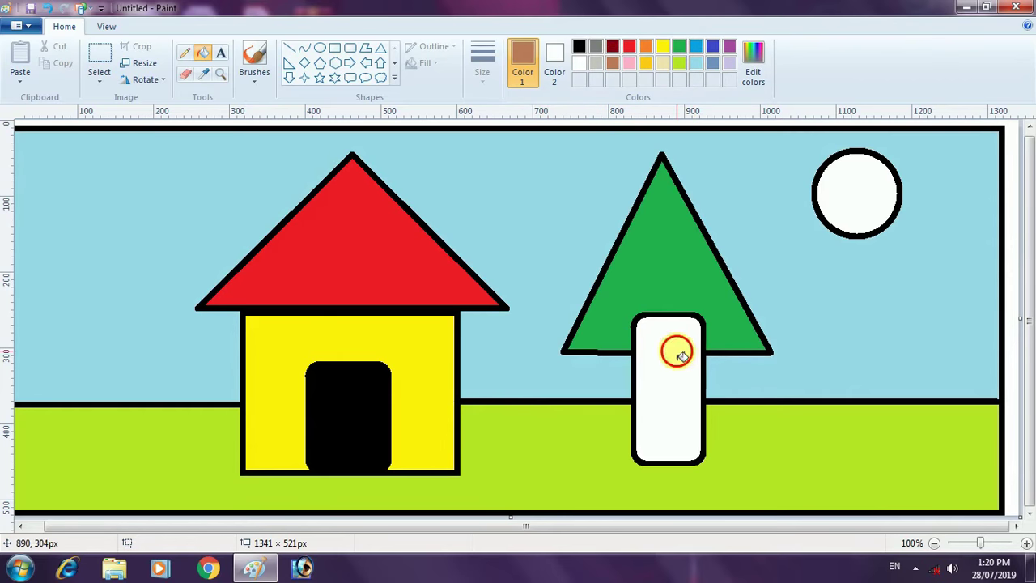
{"action": "left_click", "coordinate": [675, 351]}
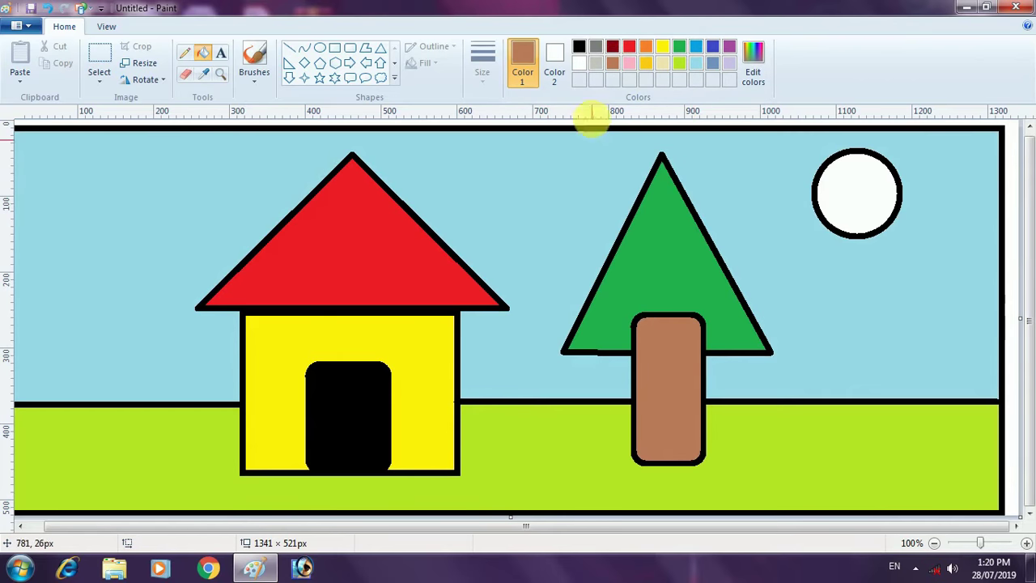
Mix a lighter custom yellow with RGB 255, 248, 102 and fill the sun circle with it.
{"action": "left_click", "coordinate": [660, 45]}
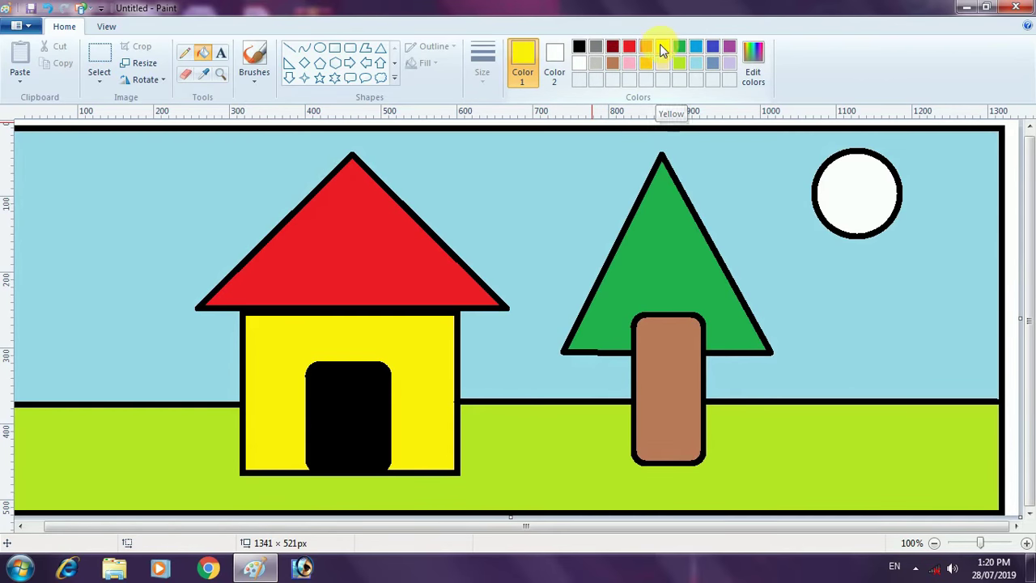
{"action": "left_click", "coordinate": [753, 58]}
{"action": "left_click_drag", "start_coordinate": [678, 251], "coordinate": [675, 220]}
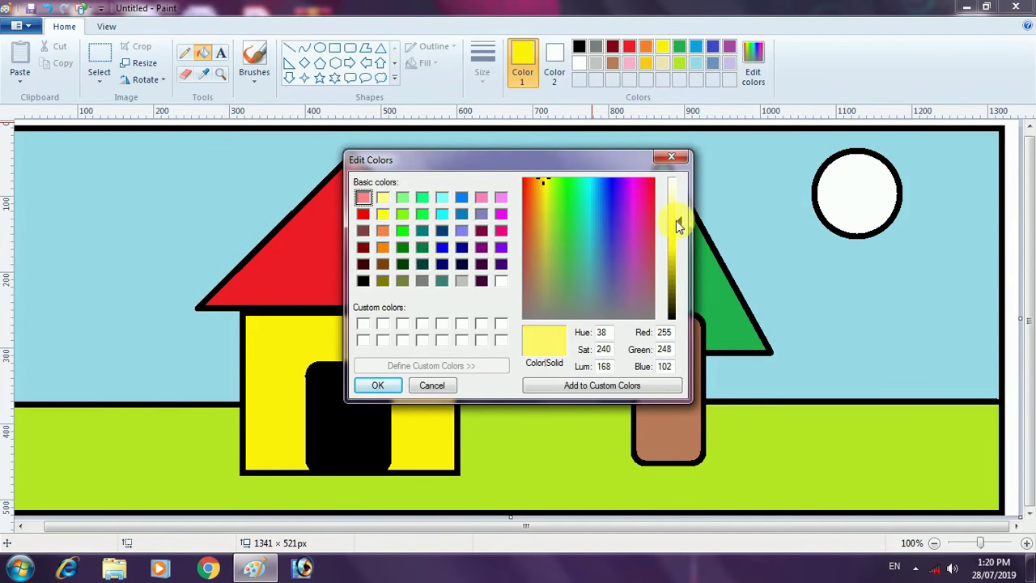
{"action": "left_click", "coordinate": [374, 387]}
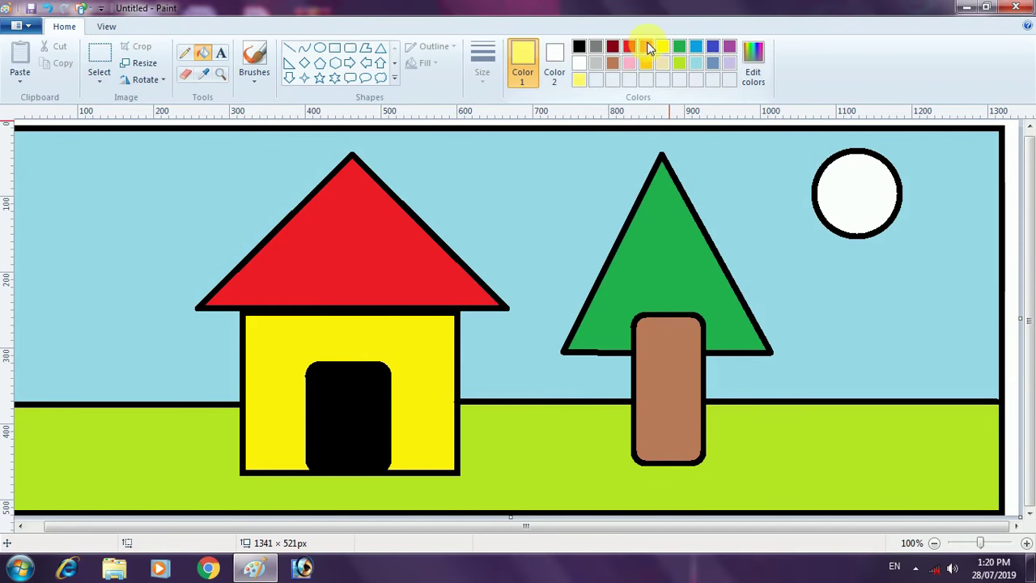
{"action": "left_click", "coordinate": [861, 197]}
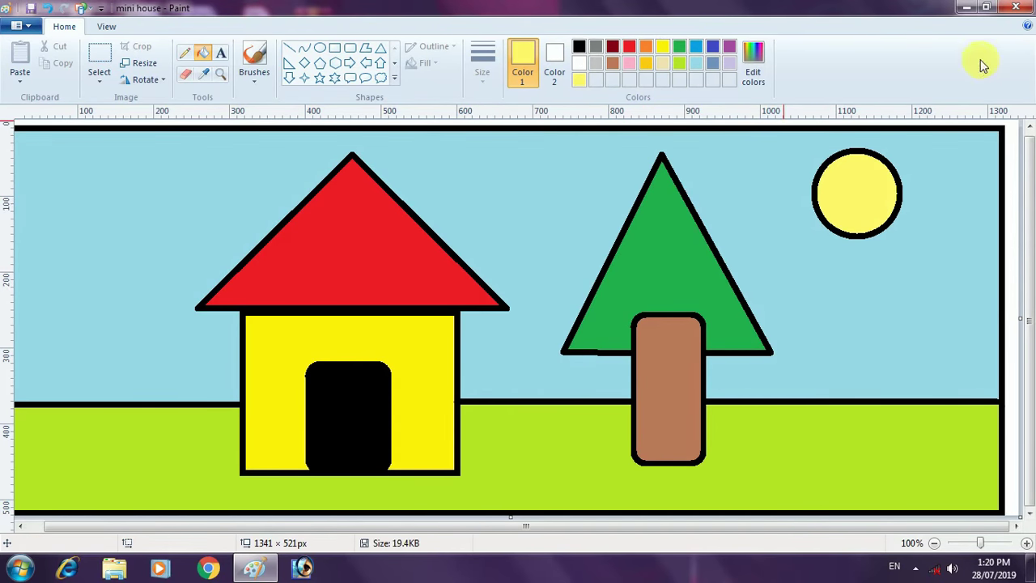
Close the drawing program, refresh the desktop and open the saved "mini house" picture for viewing.
{"action": "left_click", "coordinate": [1016, 10]}
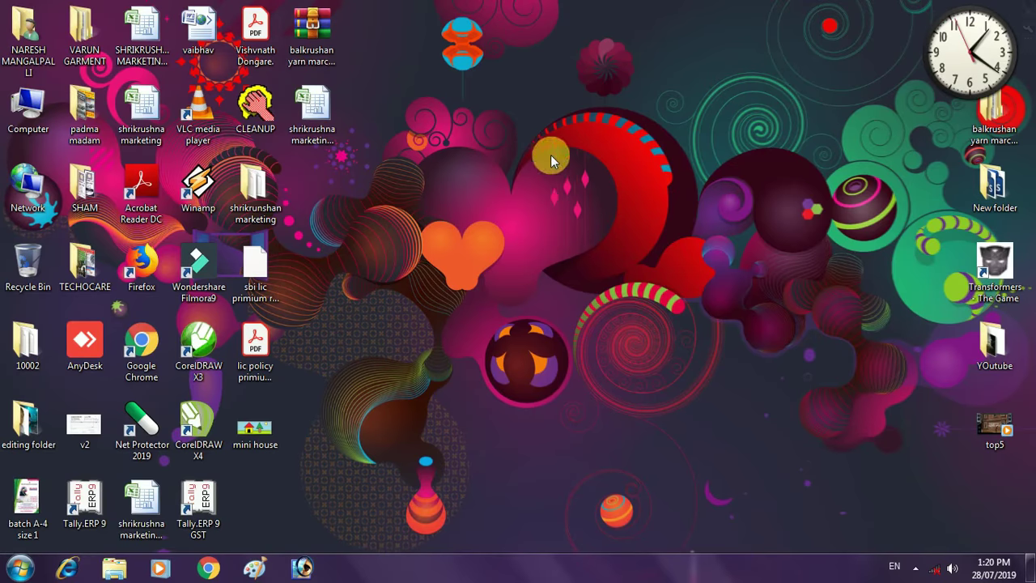
{"action": "right_click", "coordinate": [544, 145]}
{"action": "left_click", "coordinate": [578, 187]}
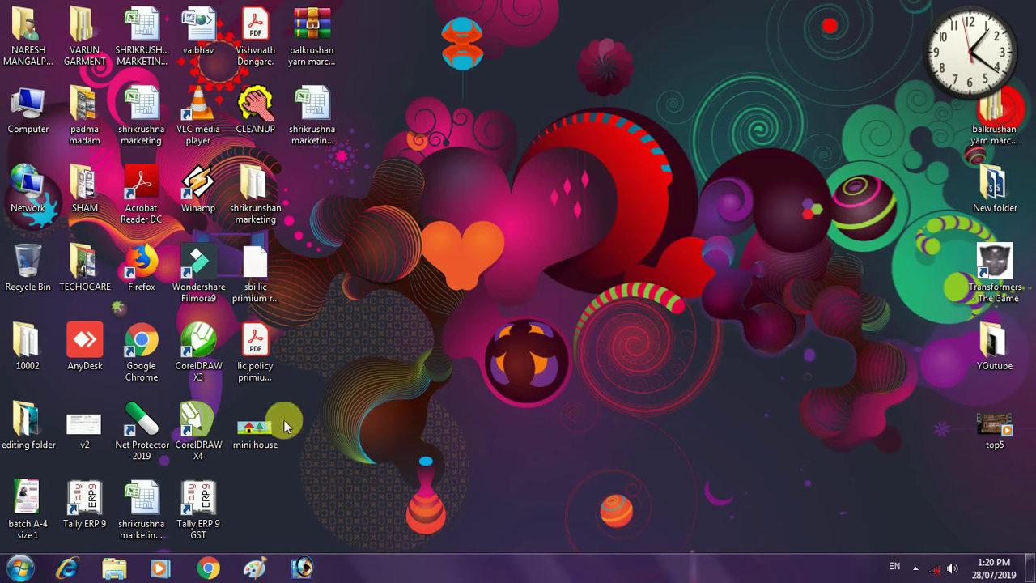
{"action": "left_click", "coordinate": [259, 445]}
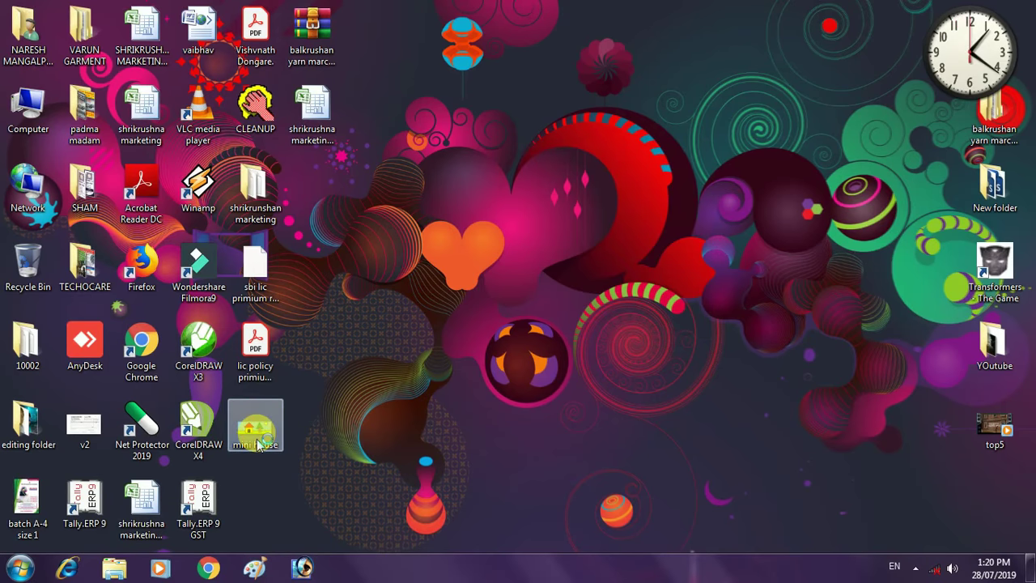
{"action": "double_click", "coordinate": [257, 437]}
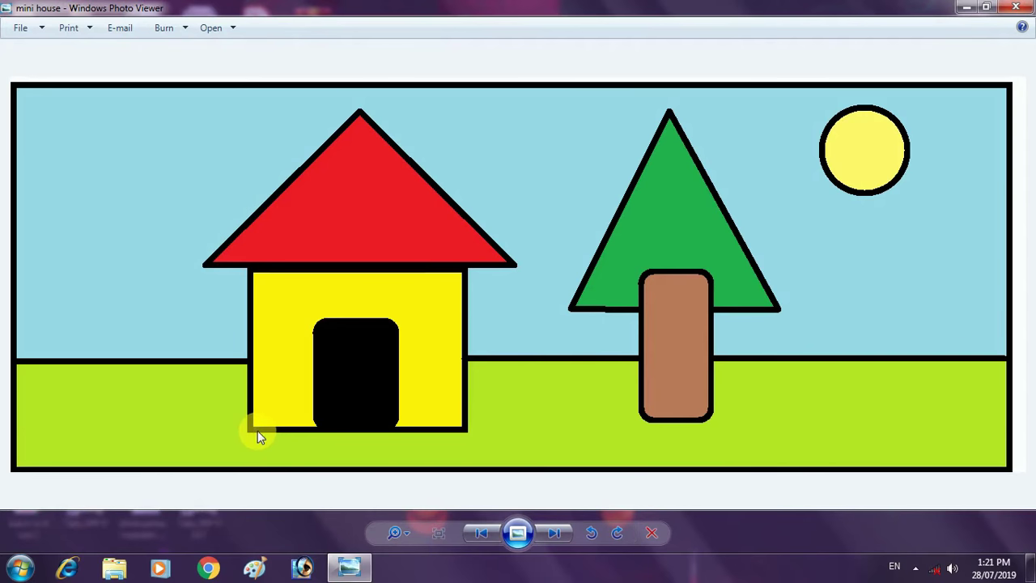